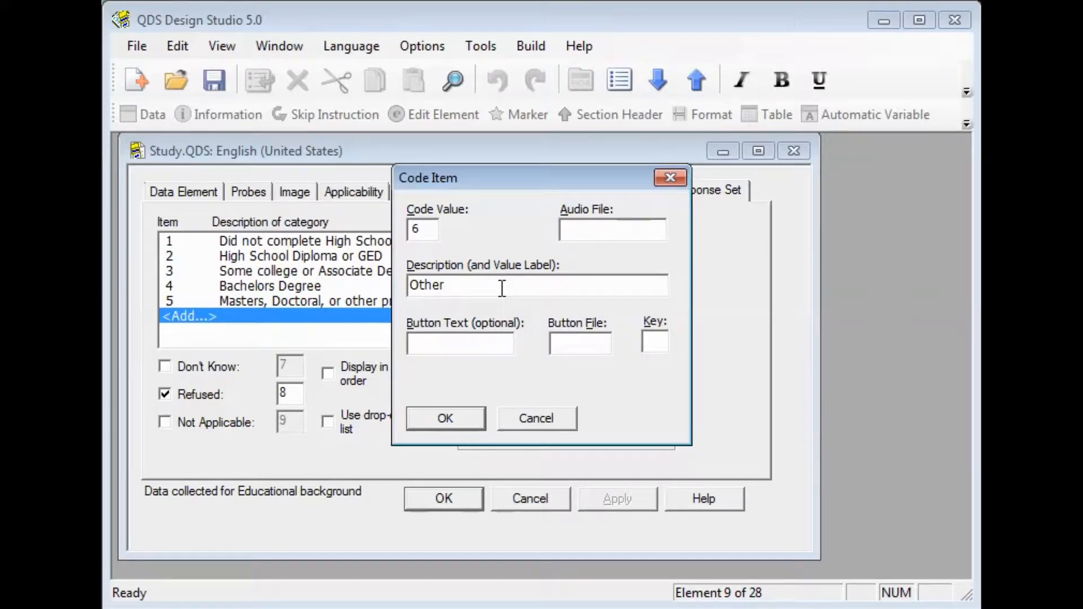
Step: Add the Other category with code value 6 to the Educational background response set and save the element
{"action": "left_click", "coordinate": [434, 232]}
{"action": "left_click", "coordinate": [461, 422]}
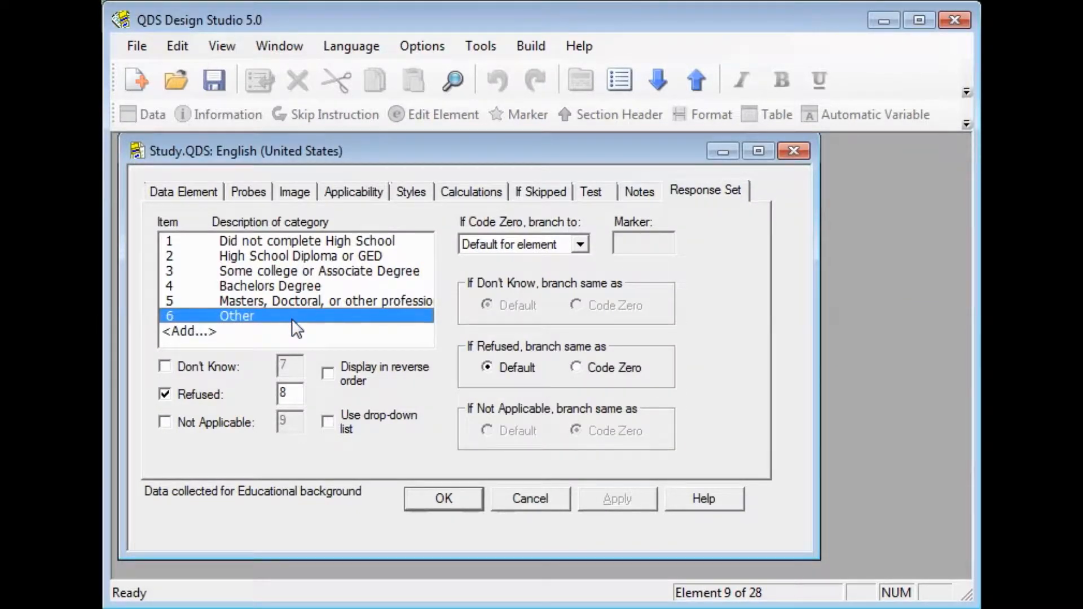
{"action": "left_click", "coordinate": [435, 501]}
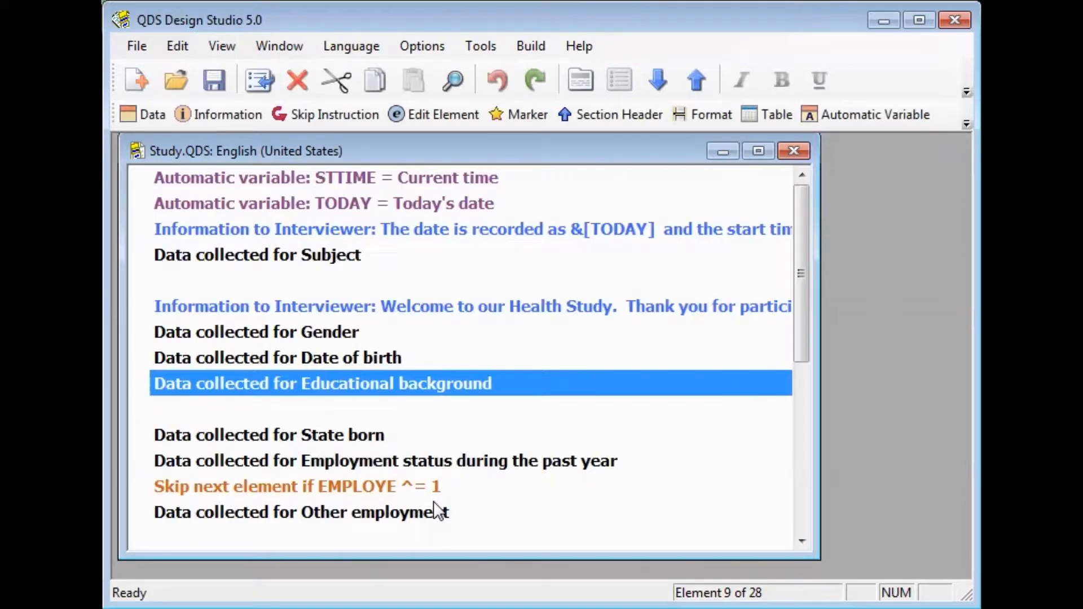
Step: Insert a skip instruction after Educational background that skips 1 element if EDUC ^= 6
{"action": "left_click", "coordinate": [440, 415]}
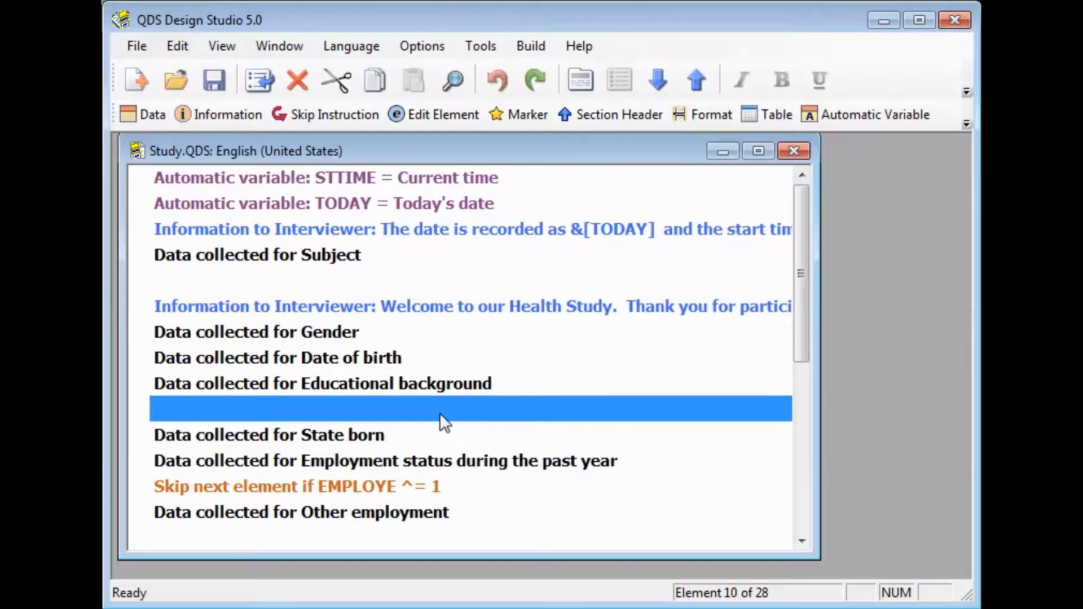
{"action": "left_click", "coordinate": [340, 115]}
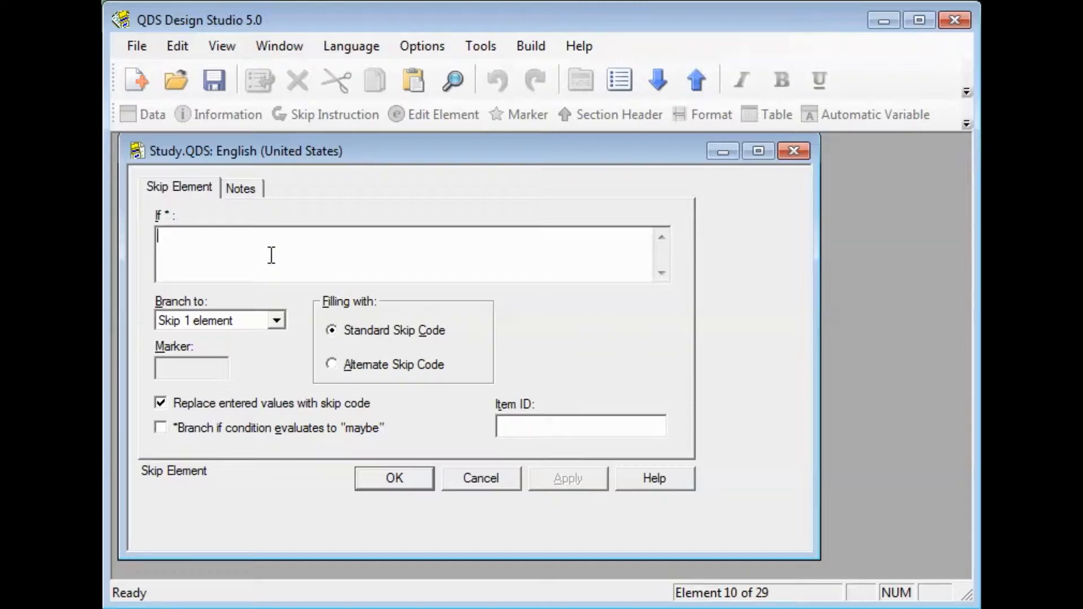
{"action": "type", "text": "EDUC"}
{"action": "type", "text": "^= 6"}
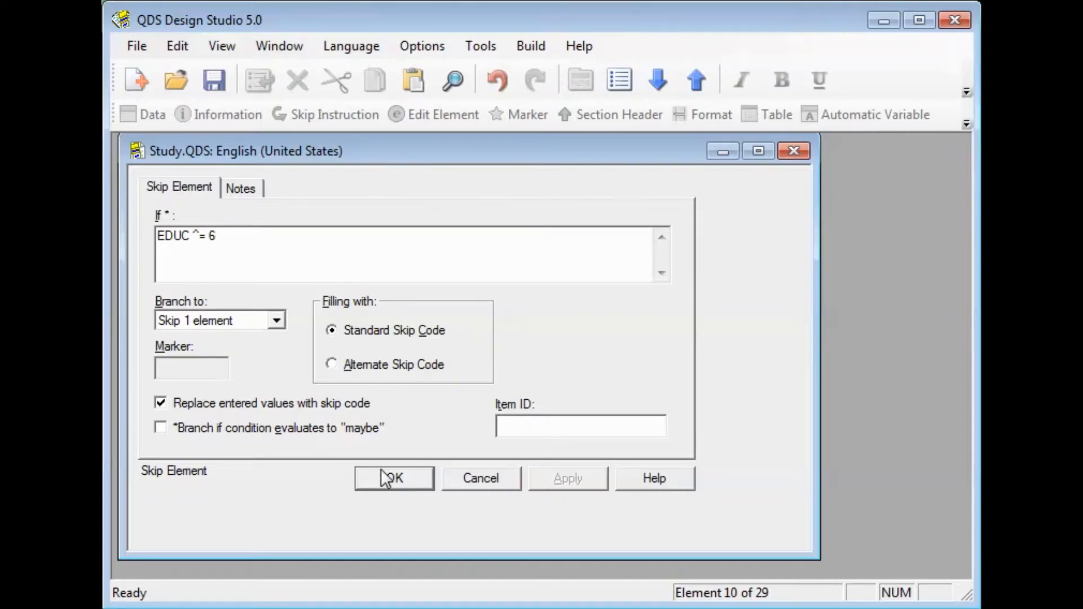
{"action": "left_click", "coordinate": [394, 478]}
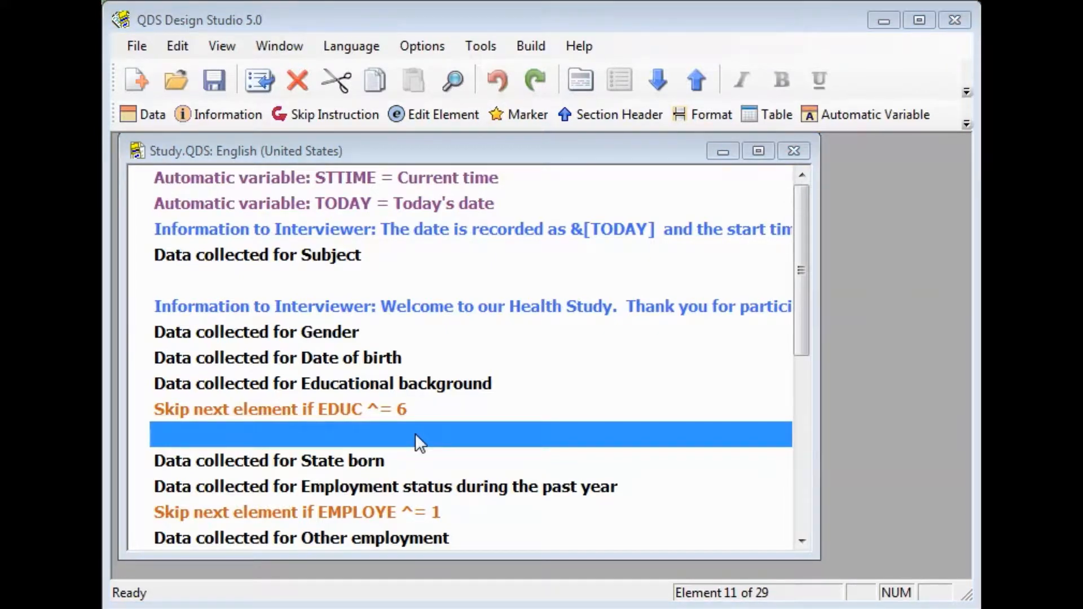
Step: Add a data element below the EDUC skip instruction with the question text "Please specify other educational background:"
{"action": "left_click", "coordinate": [142, 116]}
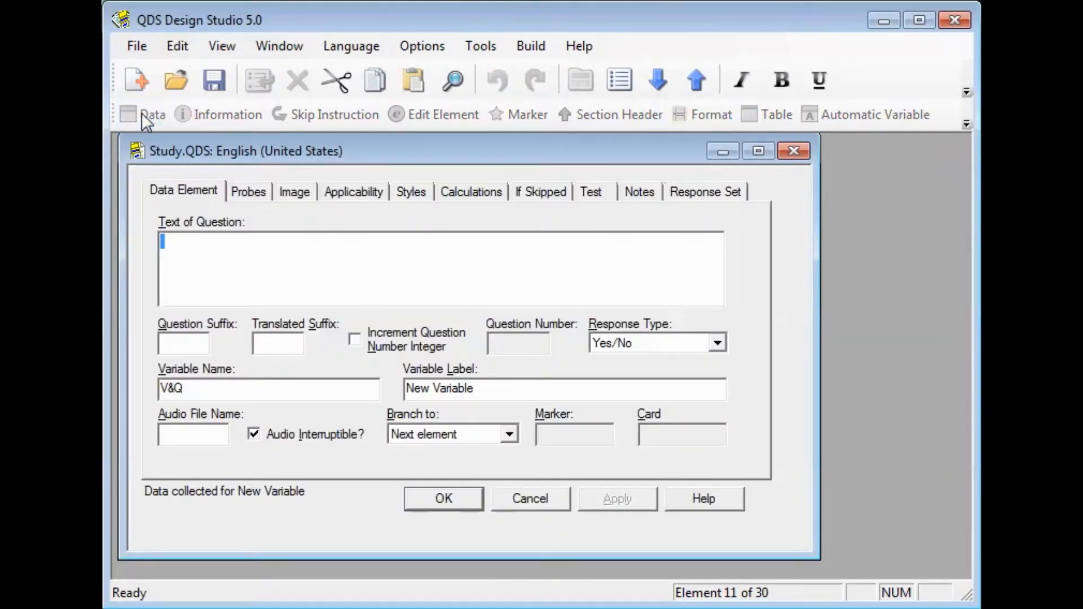
{"action": "left_click", "coordinate": [272, 253]}
{"action": "type", "text": "Please specify other educational background:"}
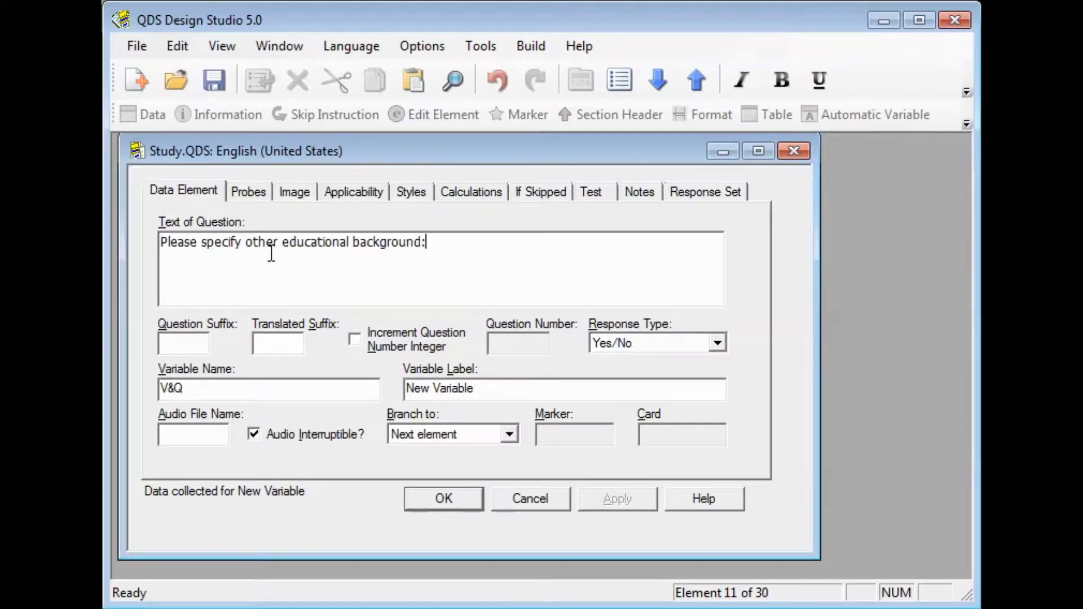
Step: Set the variable label to "Other educational background", reusing the wording from the question text
{"action": "left_click", "coordinate": [248, 247]}
{"action": "left_click_drag", "start_coordinate": [248, 247], "coordinate": [425, 247]}
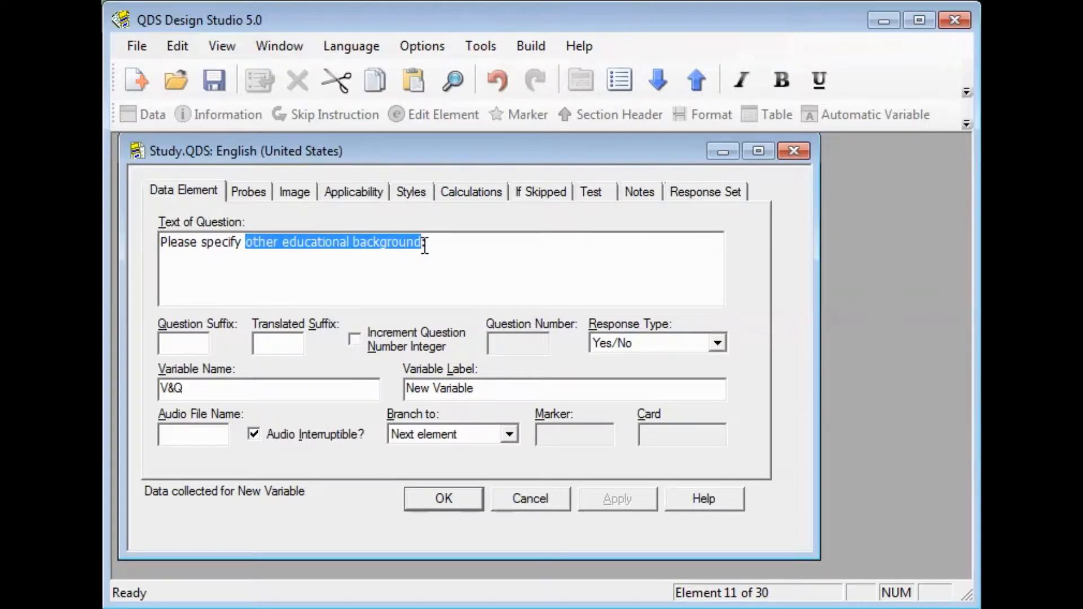
{"action": "key", "text": "ctrl+c"}
{"action": "left_click", "coordinate": [504, 395]}
{"action": "key", "text": "ctrl+v"}
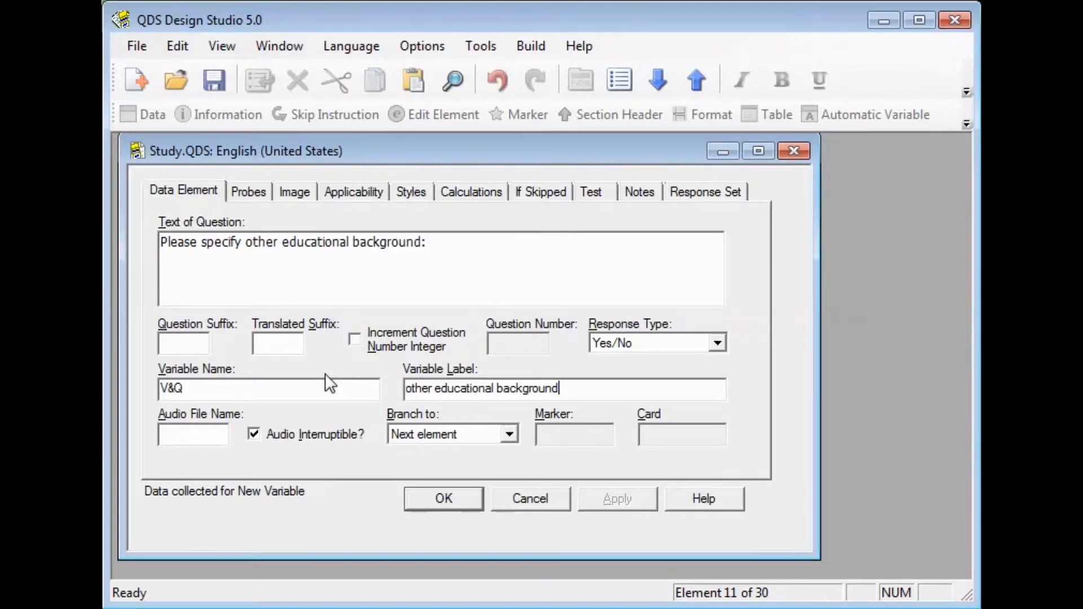
{"action": "key", "text": "Home"}
{"action": "key", "text": "Delete"}
{"action": "type", "text": "O"}
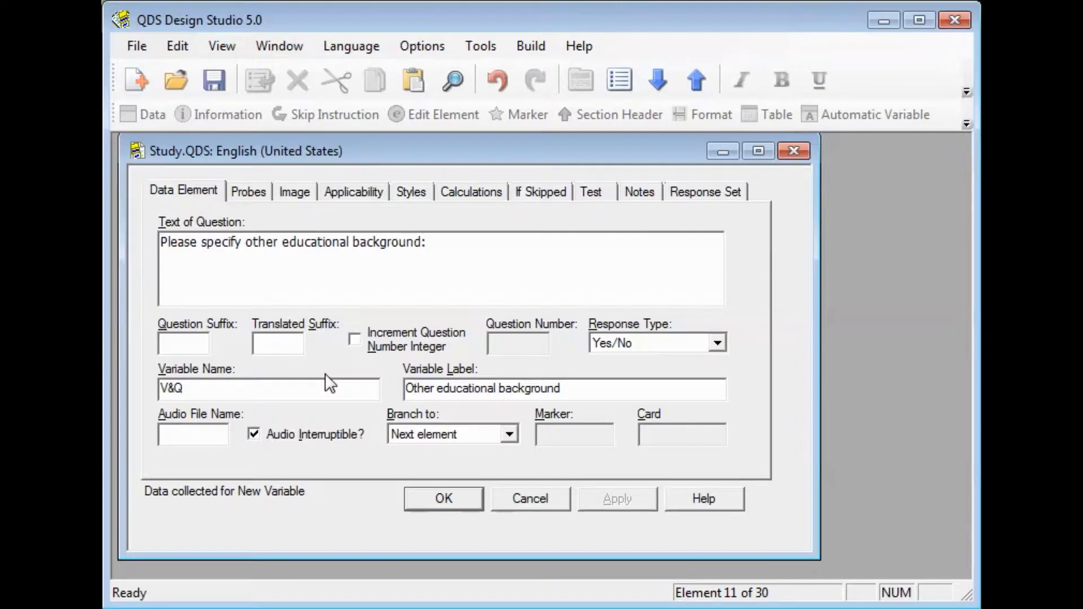
Step: Name the variable EDUC_O and set its response type to Text
{"action": "left_click_drag", "start_coordinate": [259, 397], "coordinate": [123, 380]}
{"action": "type", "text": "EDUC_O"}
{"action": "key", "text": "Left"}
{"action": "key", "text": "Left"}
{"action": "key", "text": "Left"}
{"action": "key", "text": "Left"}
{"action": "key", "text": "Left"}
{"action": "key", "text": "Left"}
{"action": "key", "text": "Right"}
{"action": "key", "text": "Right"}
{"action": "key", "text": "Right"}
{"action": "key", "text": "Right"}
{"action": "key", "text": "Right"}
{"action": "key", "text": "Right"}
{"action": "left_click", "coordinate": [718, 345]}
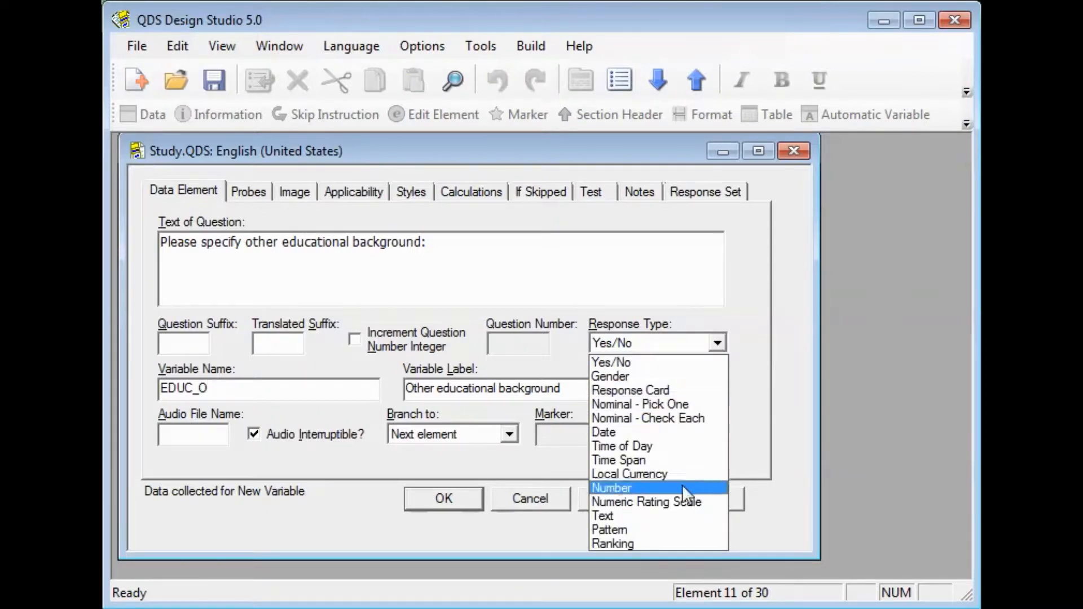
{"action": "left_click", "coordinate": [660, 516]}
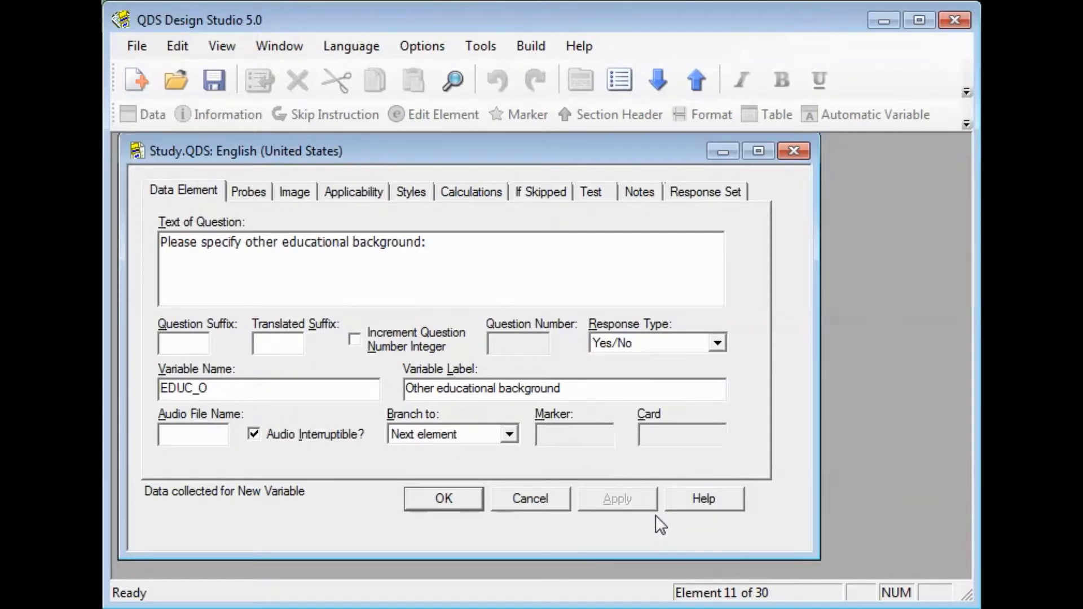
Step: Set both the maximum characters allowed and the maximum characters displayed on screen to 30 for the response
{"action": "left_click", "coordinate": [718, 191]}
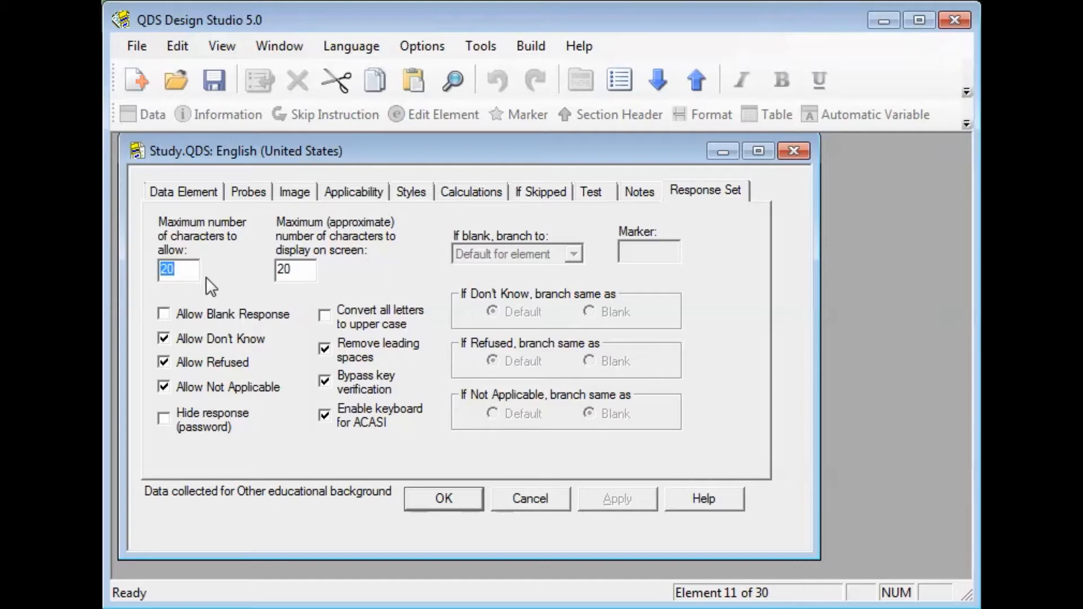
{"action": "type", "text": "30"}
{"action": "left_click_drag", "start_coordinate": [296, 270], "coordinate": [256, 269]}
{"action": "type", "text": "30"}
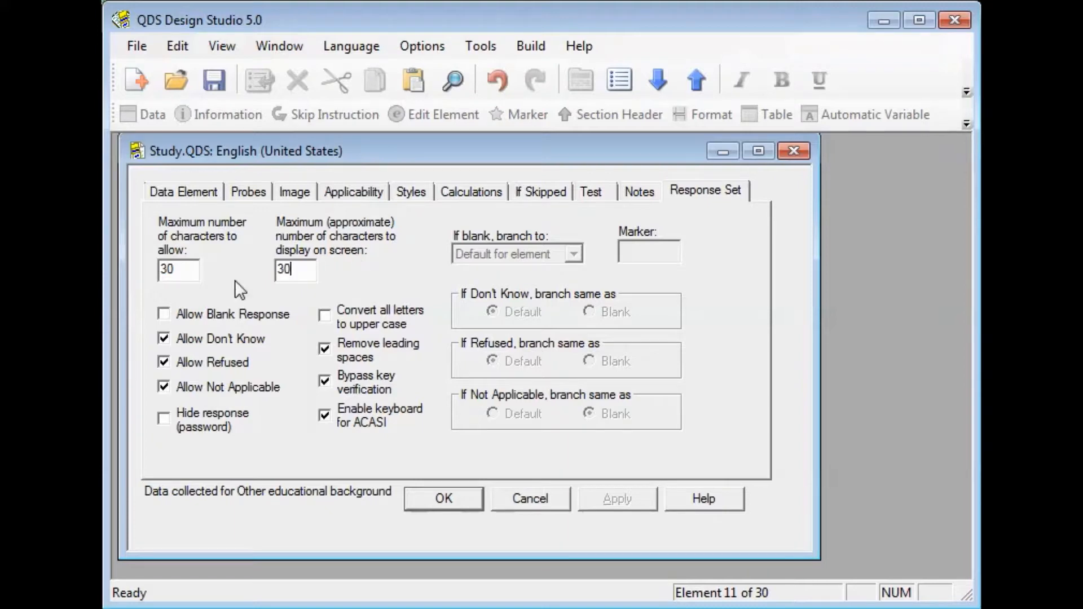
{"action": "left_click", "coordinate": [188, 268]}
{"action": "left_click", "coordinate": [307, 265]}
Step: Disallow Don't Know and Not Applicable responses for the new question and save the element
{"action": "left_click", "coordinate": [251, 337]}
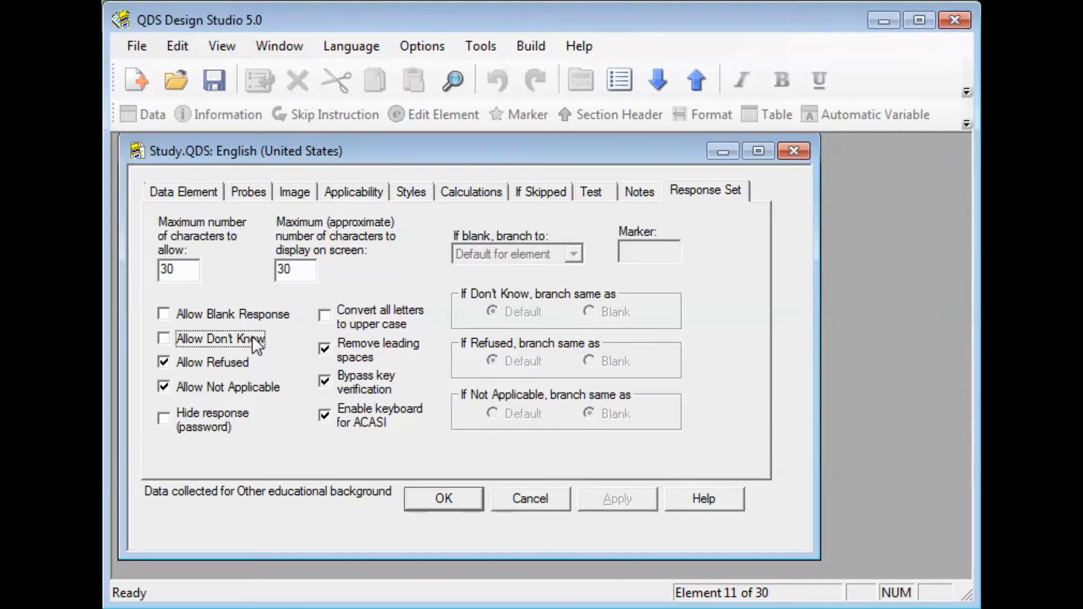
{"action": "left_click", "coordinate": [252, 388]}
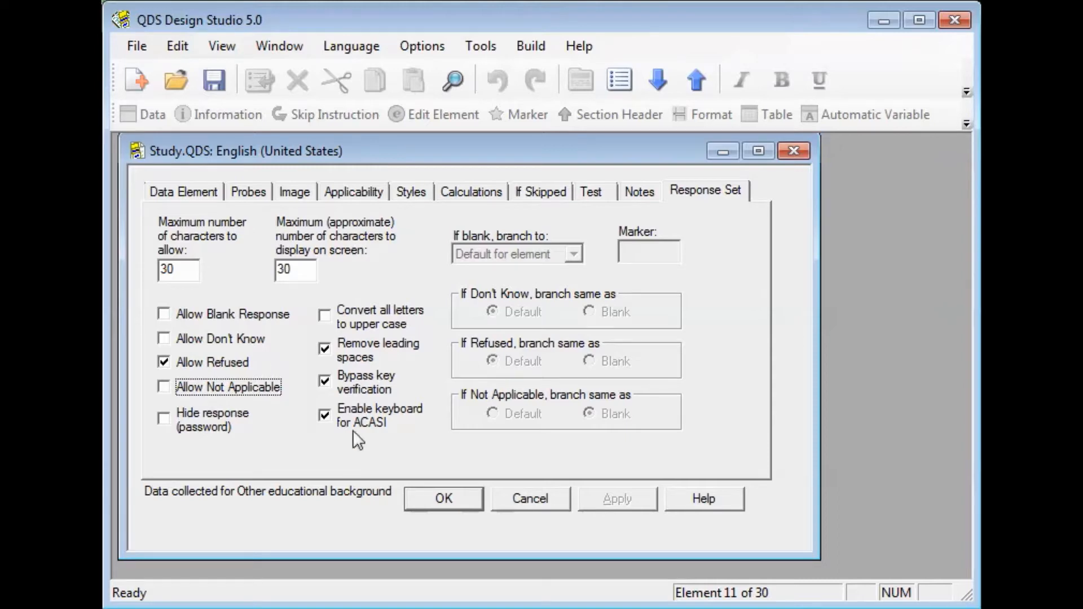
{"action": "left_click", "coordinate": [443, 499]}
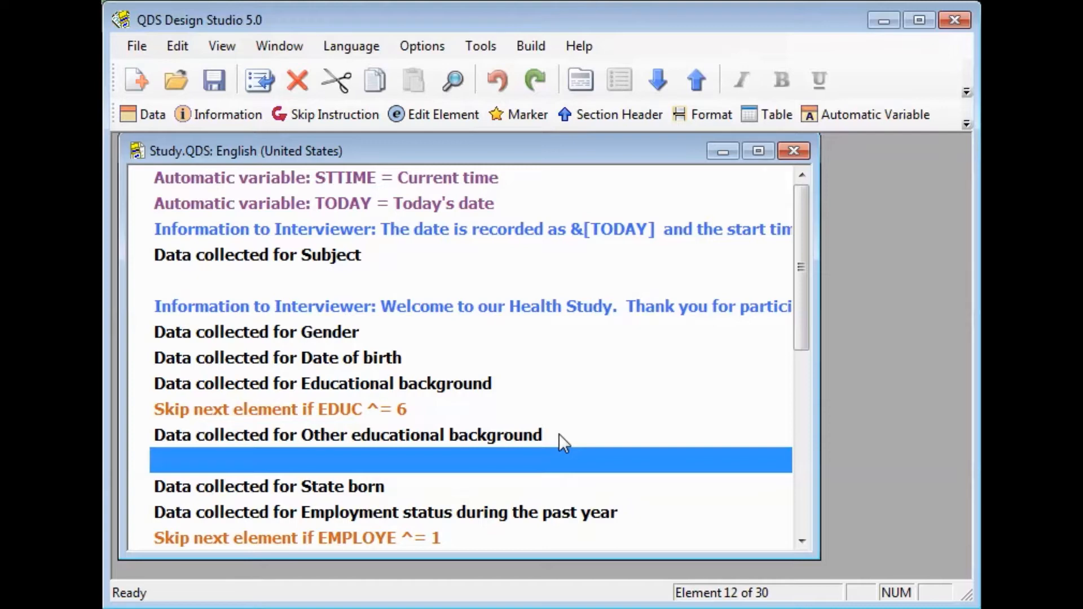
Step: Run a preview of the survey section from Educational background through State born
{"action": "left_click", "coordinate": [426, 391]}
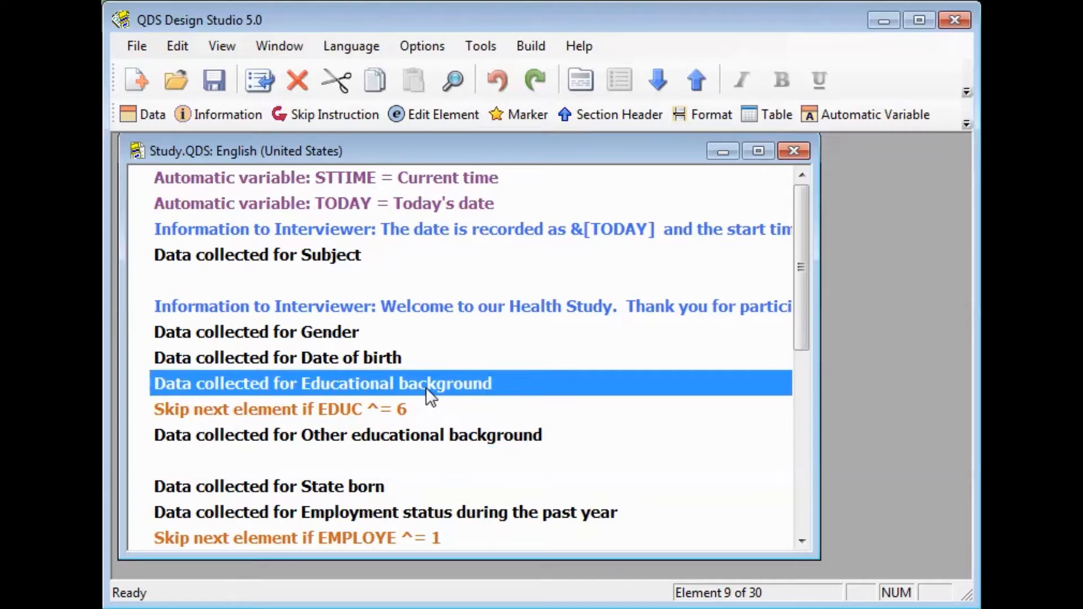
{"action": "left_click", "coordinate": [419, 485], "text": "shift"}
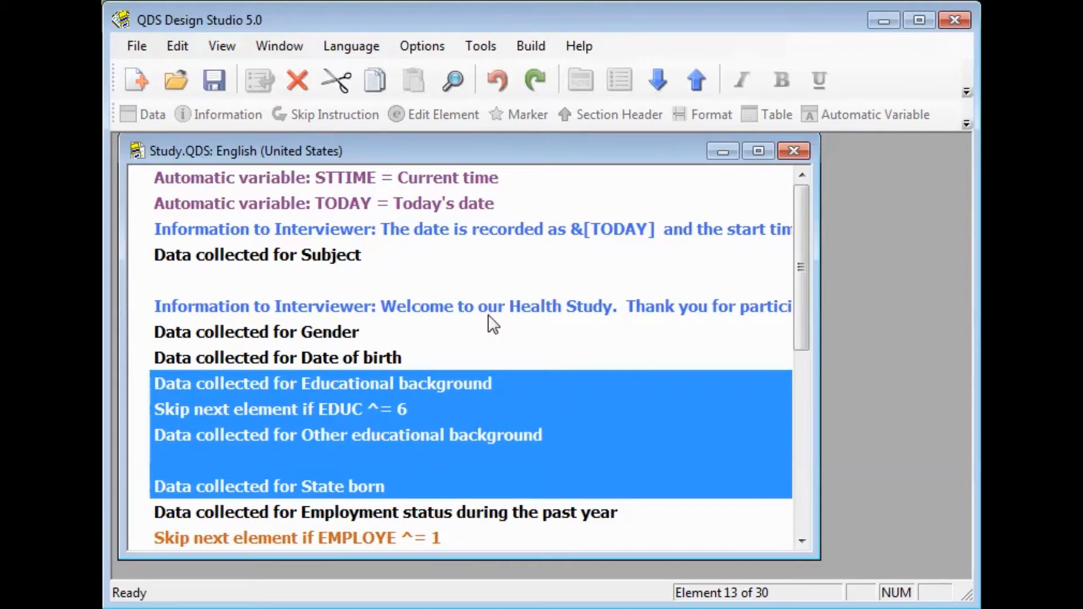
{"action": "left_click", "coordinate": [480, 45]}
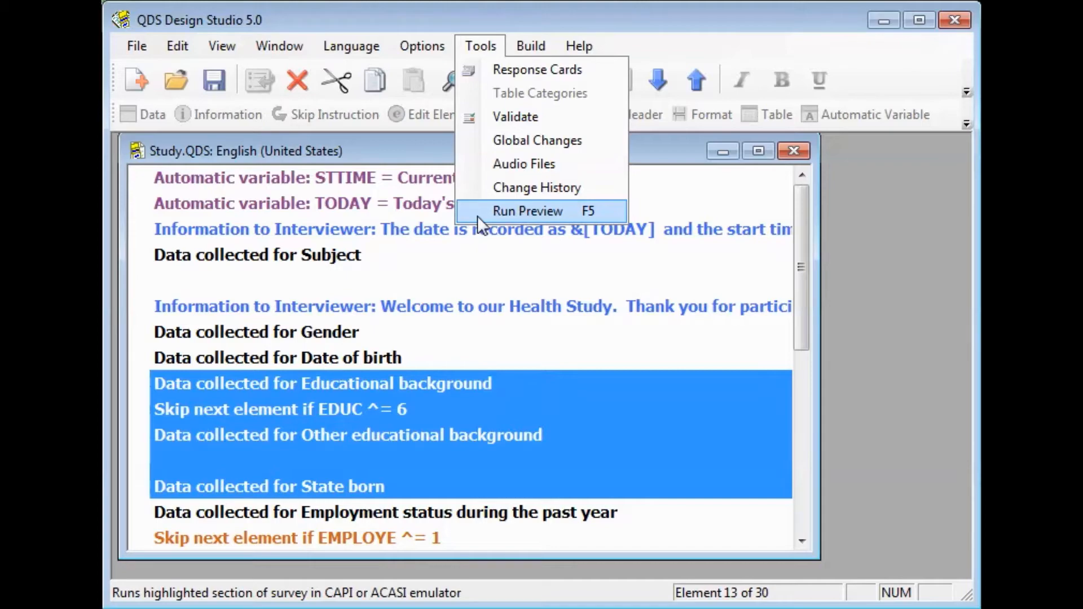
{"action": "left_click", "coordinate": [478, 212]}
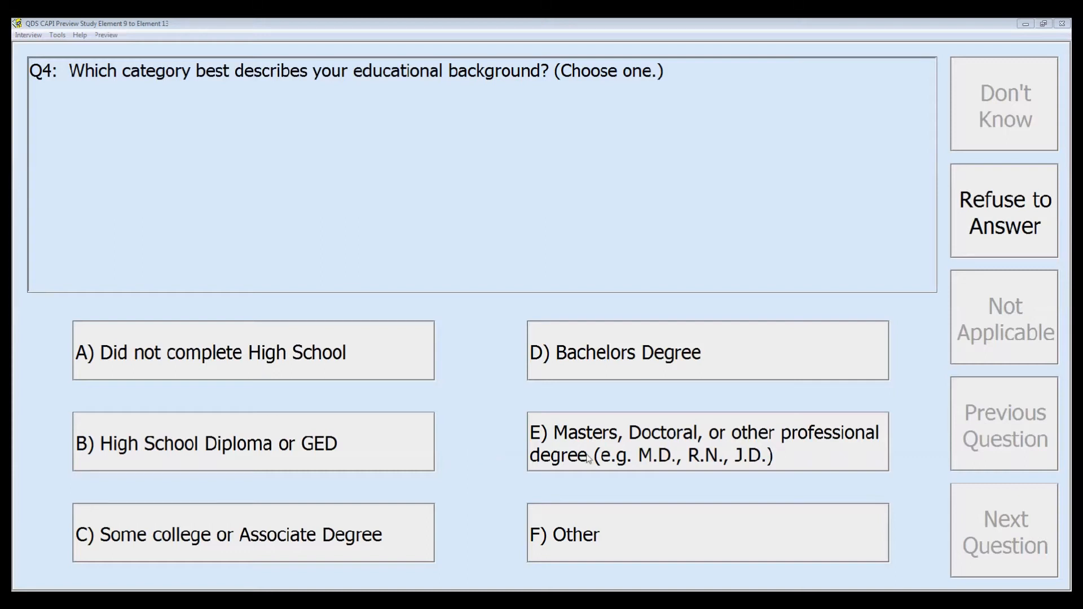
Step: Test the skip by answering Bachelors Degree, return to change the answer to Other, and submit "other" as the specified background
{"action": "left_click", "coordinate": [640, 365]}
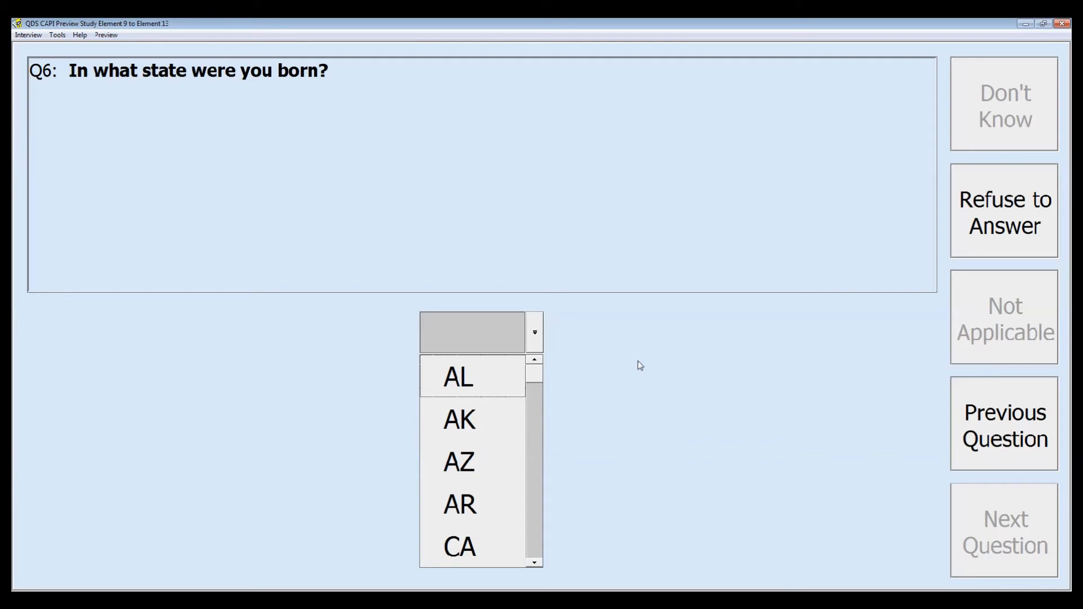
{"action": "left_click", "coordinate": [1007, 432]}
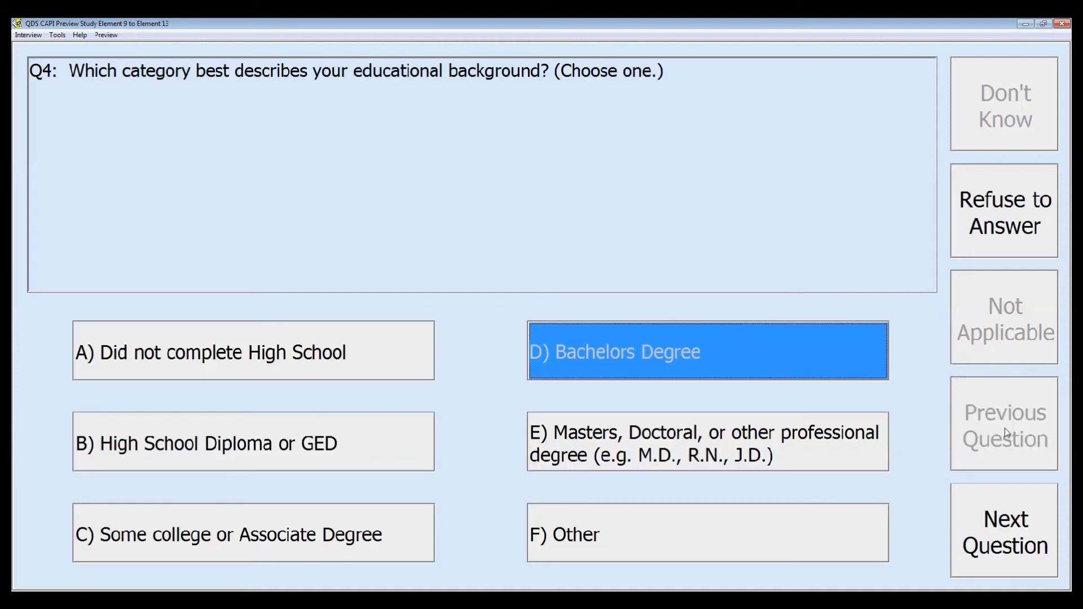
{"action": "left_click", "coordinate": [614, 546]}
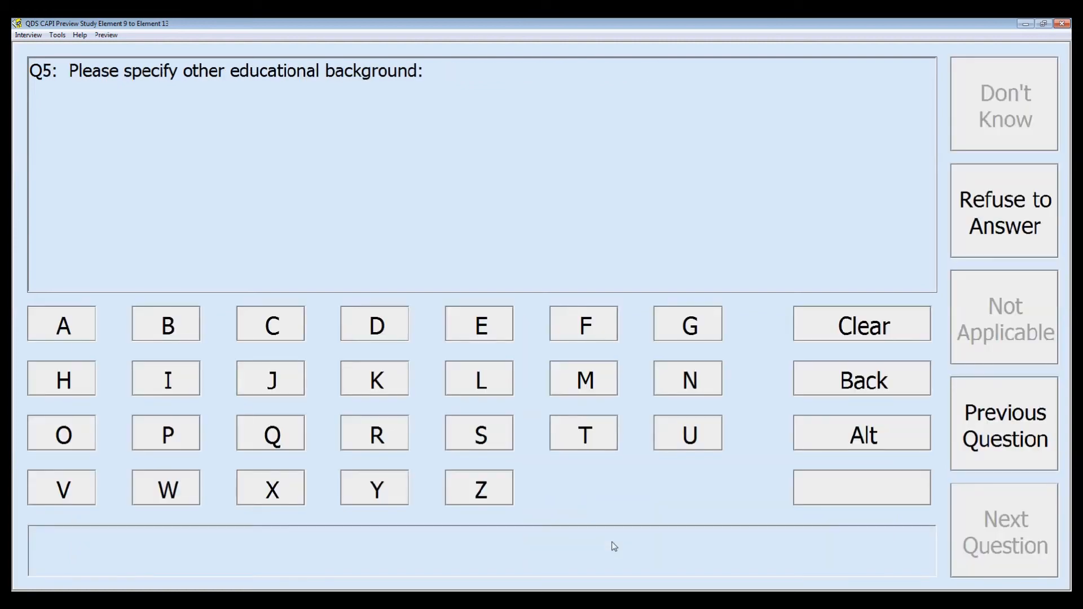
{"action": "left_click", "coordinate": [119, 550]}
{"action": "type", "text": "other"}
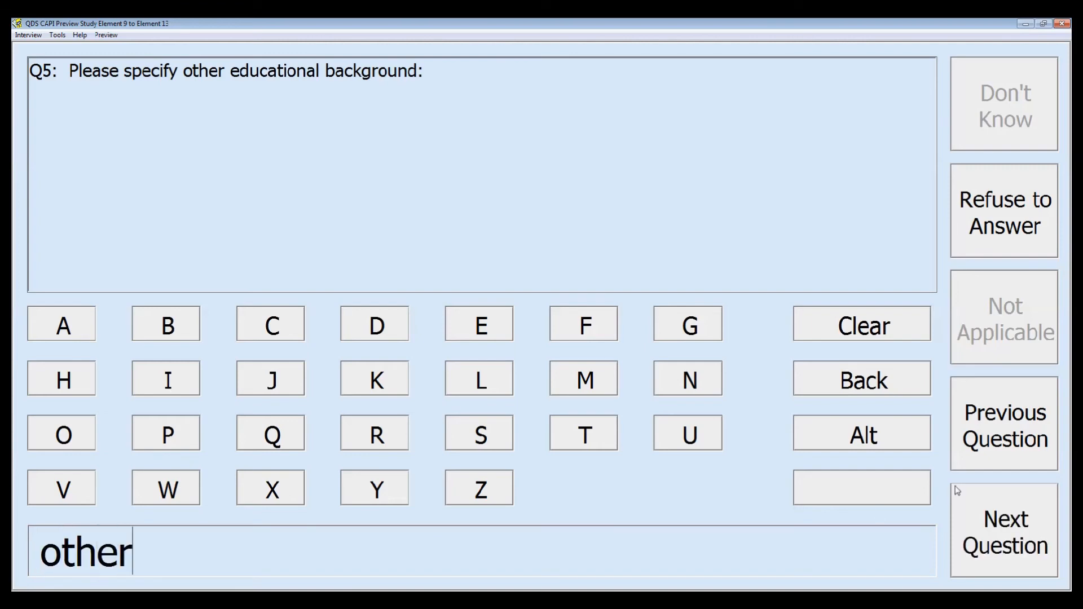
{"action": "left_click", "coordinate": [983, 519]}
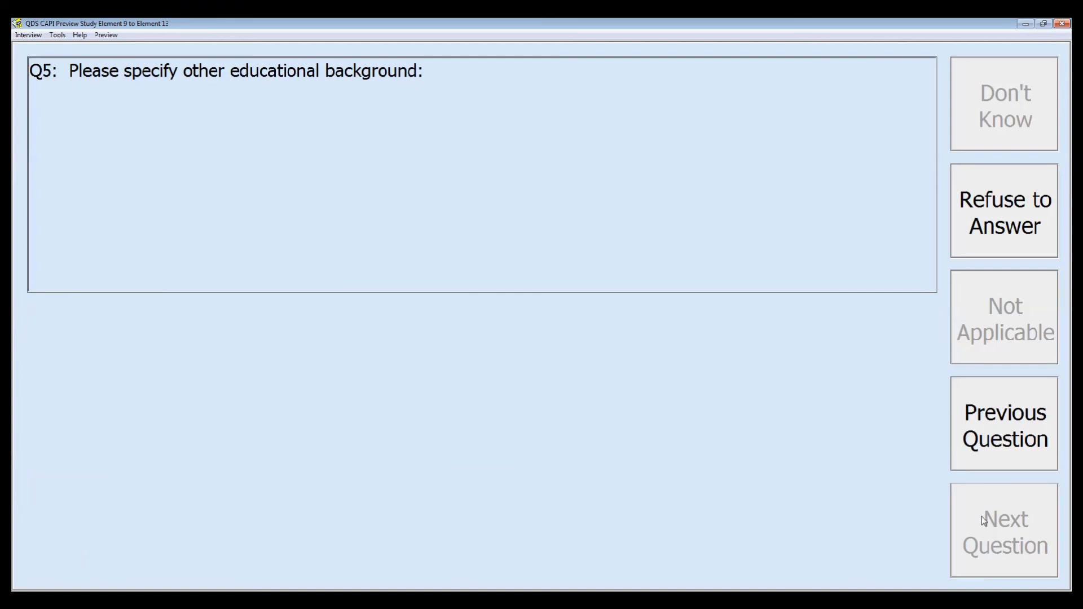